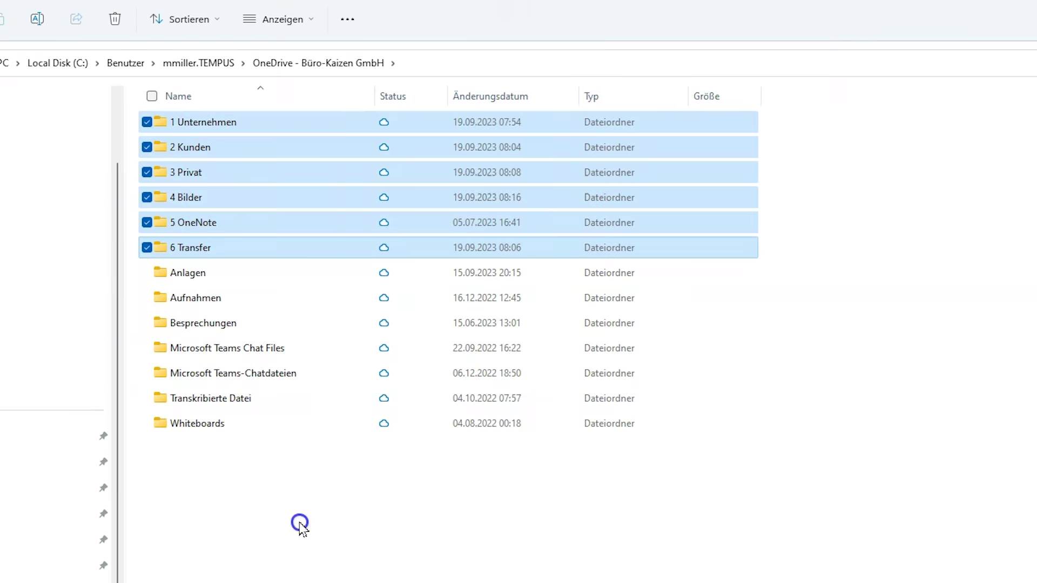
# Step: Clear the folder selection and view the contents of the 0 Archiv folder inside 1 Unternehmen
pyautogui.click(305, 517)
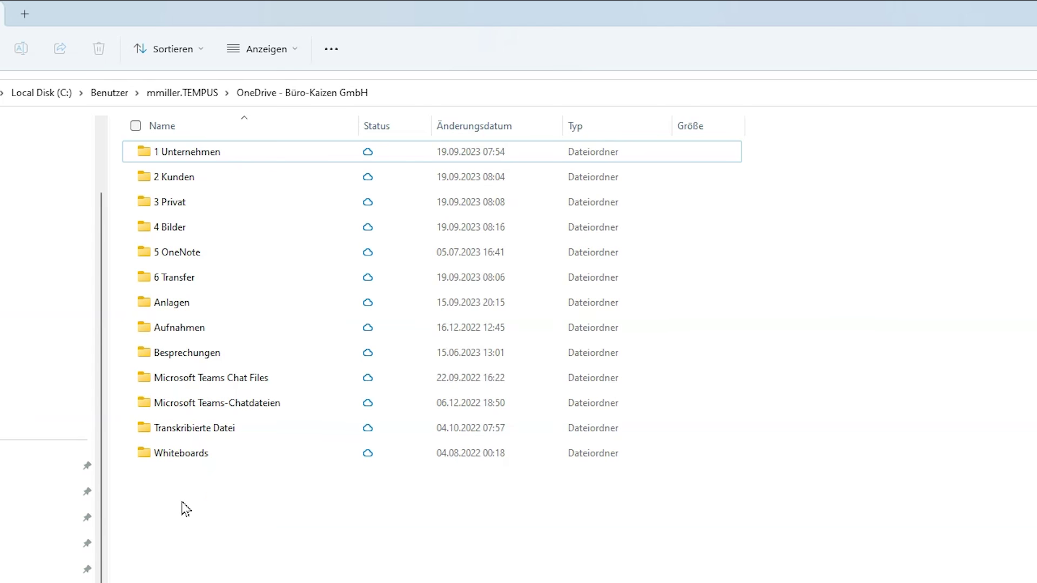
pyautogui.moveTo(238, 313)
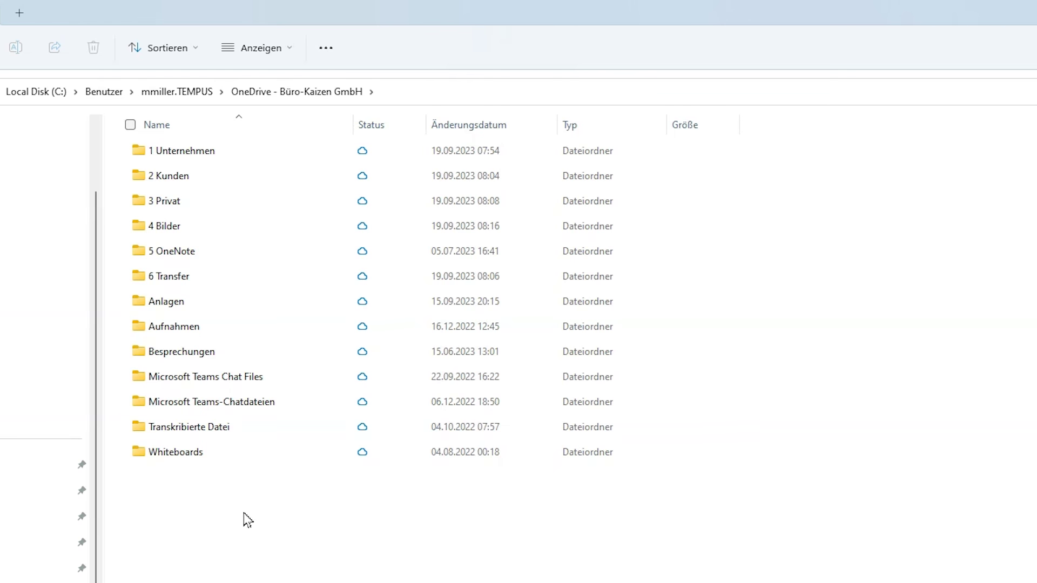
pyautogui.doubleClick(207, 155)
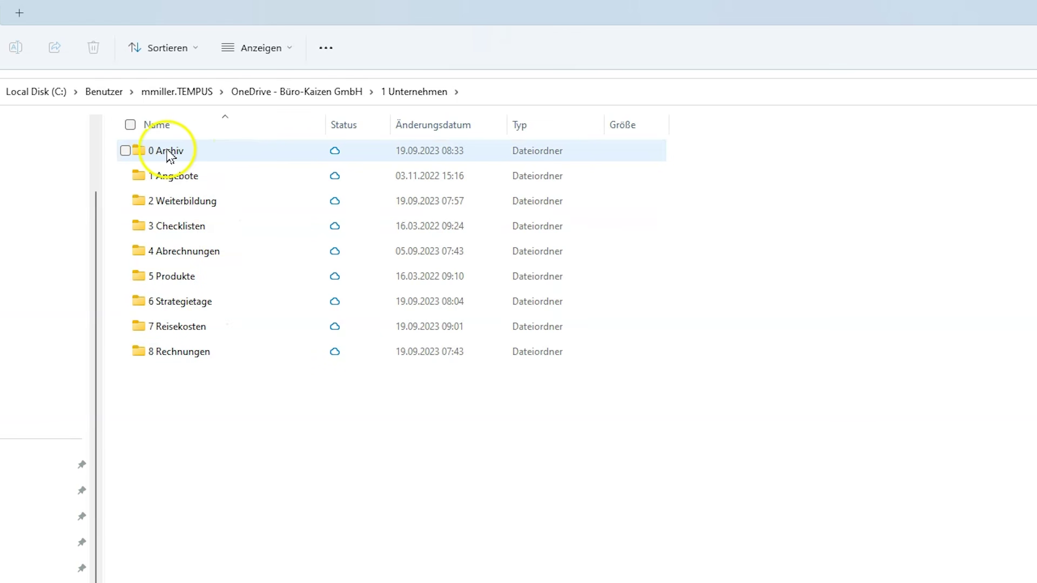
pyautogui.moveTo(236, 157)
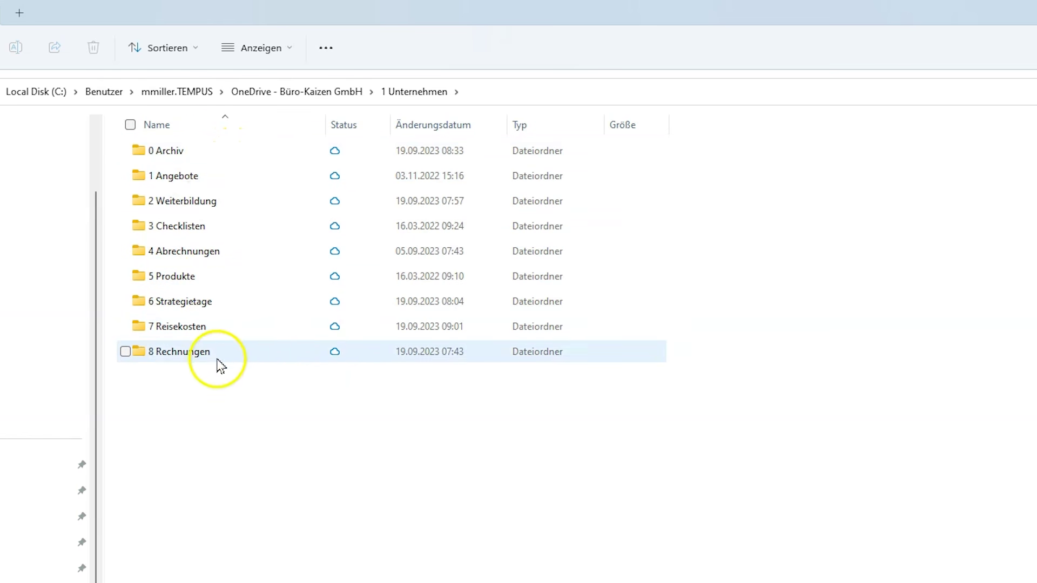
pyautogui.doubleClick(239, 156)
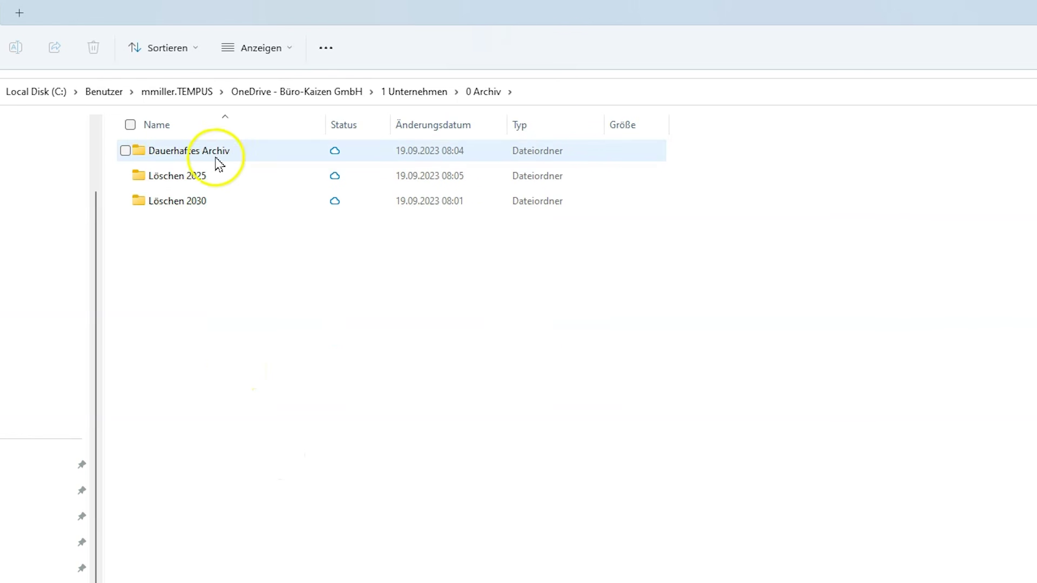
pyautogui.moveTo(184, 157)
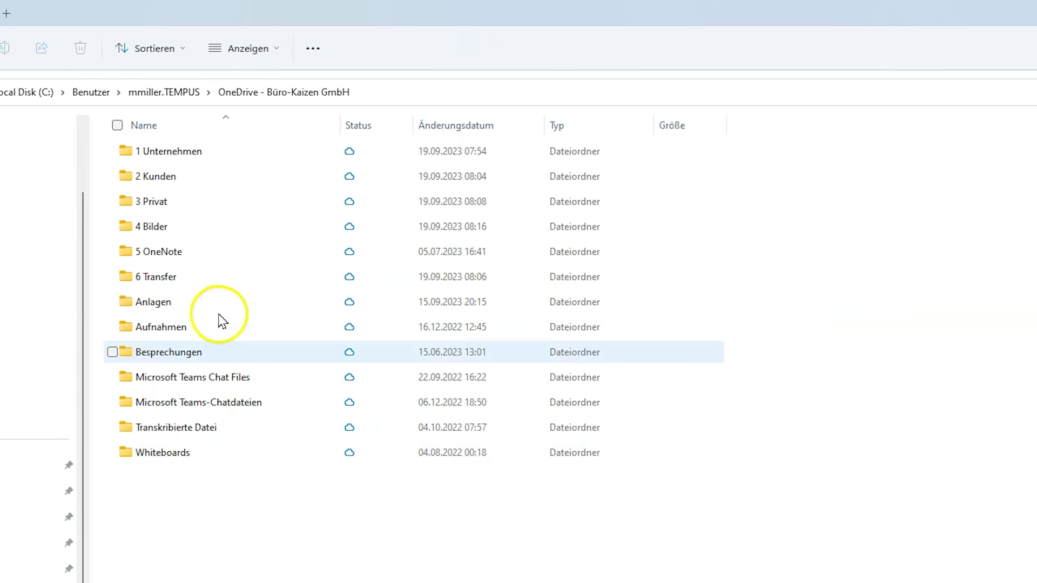
# Step: Look through the dated event folders in 4 Bilder > 2023 and return to the 4 Bilder folder
pyautogui.doubleClick(172, 227)
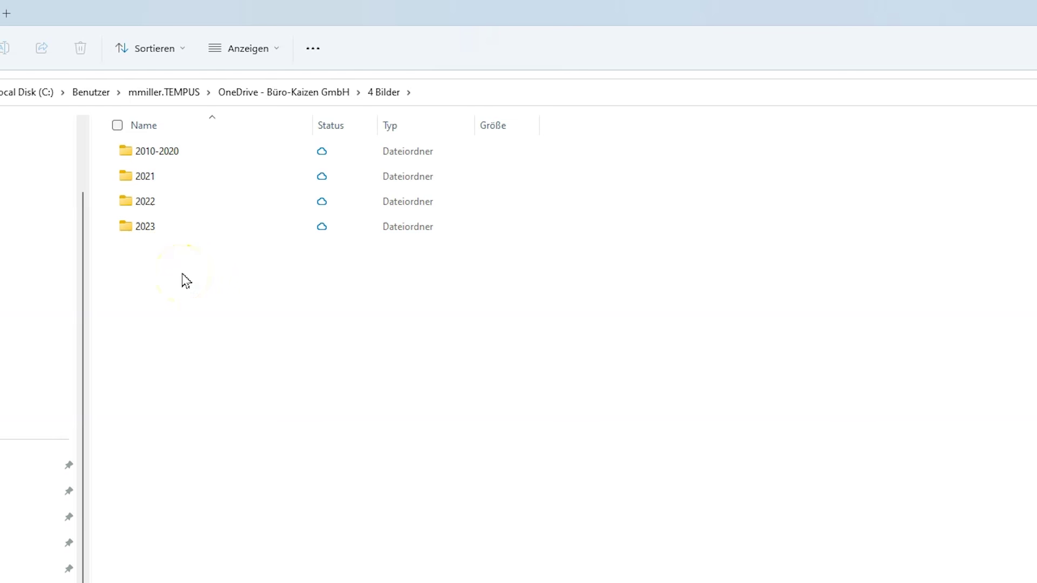
pyautogui.doubleClick(169, 225)
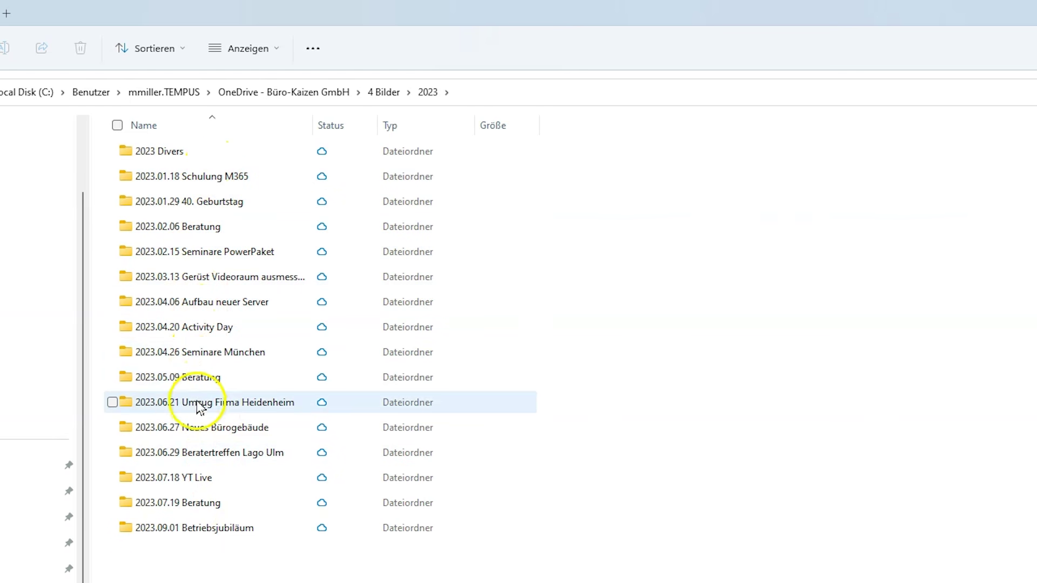
pyautogui.click(205, 575)
pyautogui.click(388, 94)
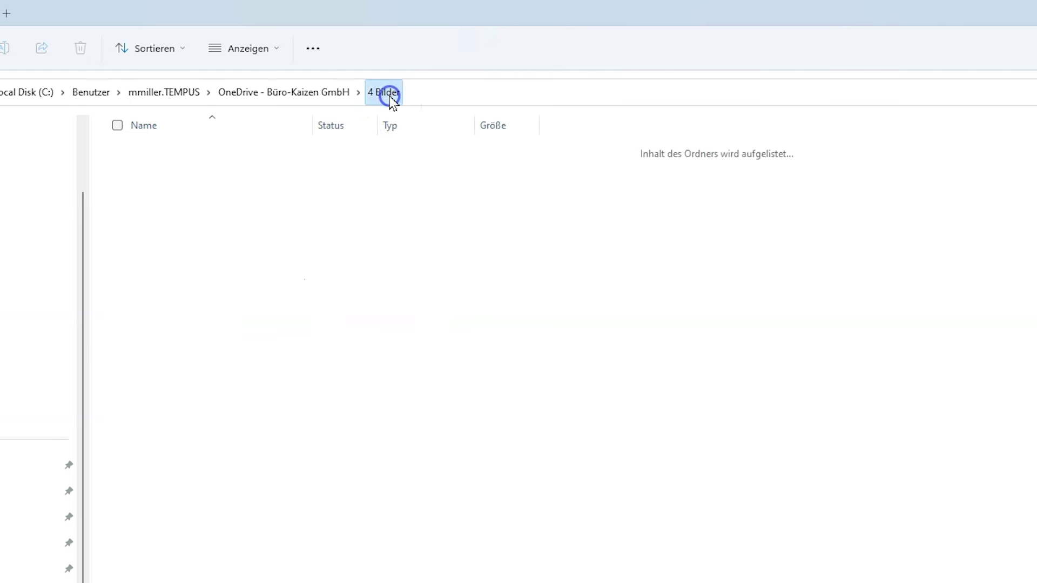
pyautogui.click(174, 230)
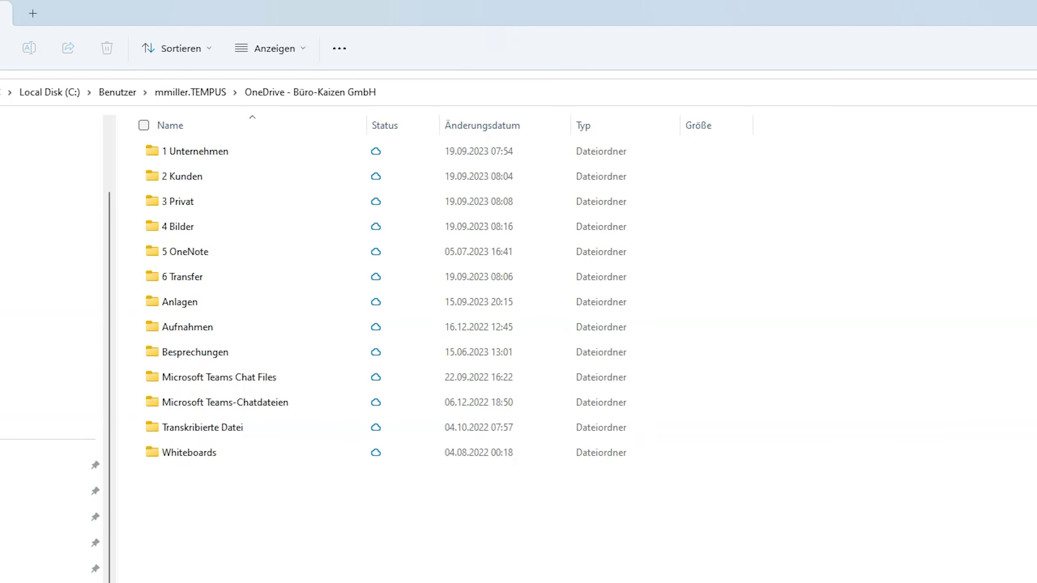
# Step: Duplicate the file 2023.07.19 Memmingen.xlsx within the folder 1 Unternehmen > 7 Reisekosten > 2023
pyautogui.doubleClick(228, 156)
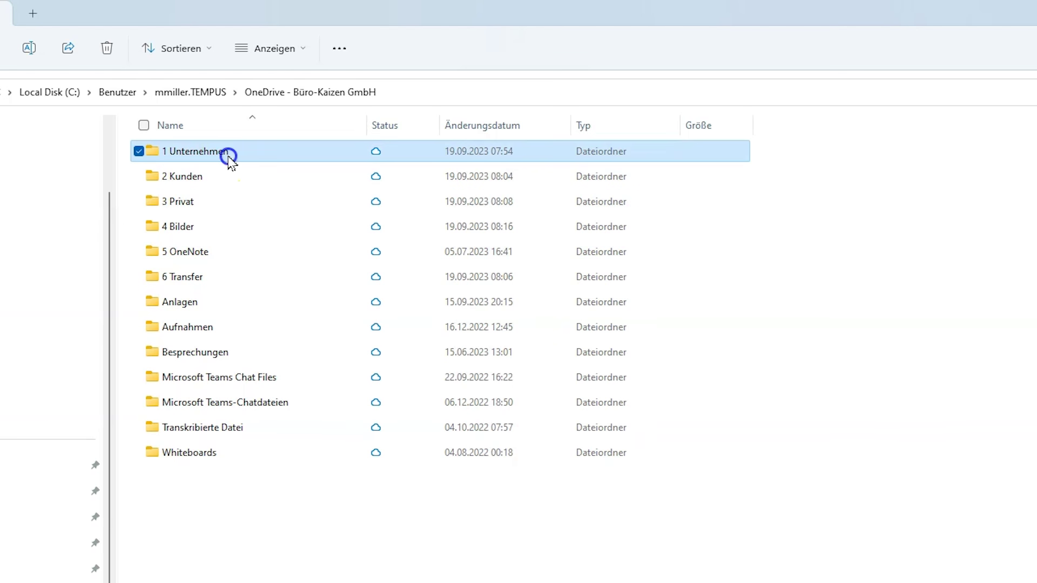
pyautogui.doubleClick(219, 333)
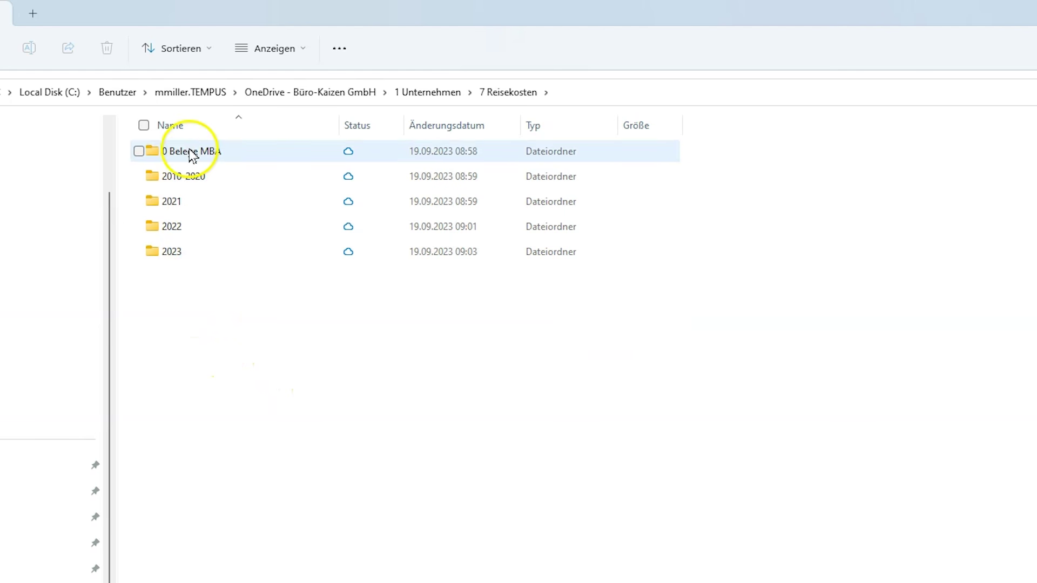
pyautogui.doubleClick(176, 251)
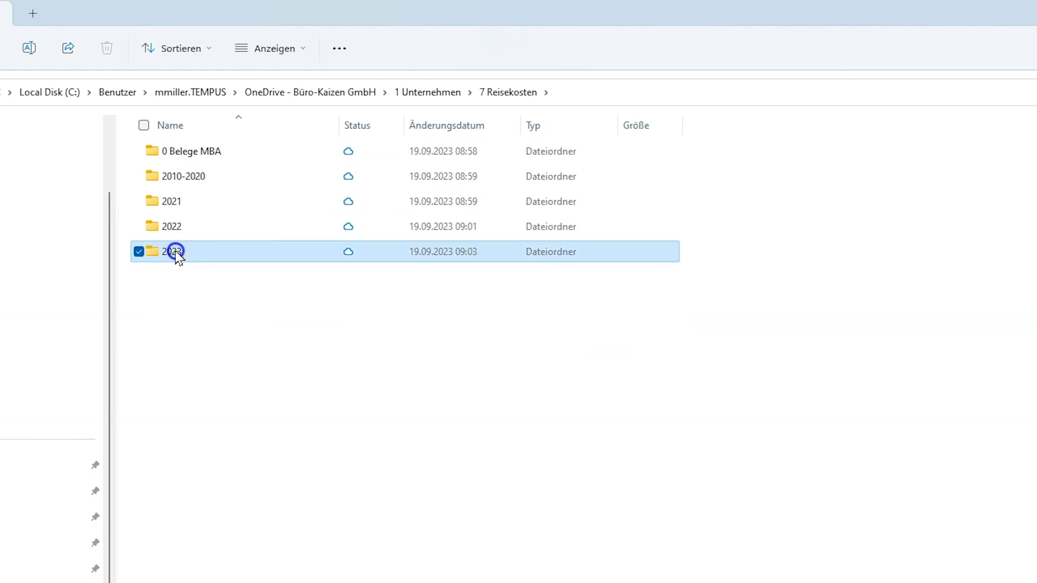
pyautogui.click(205, 429)
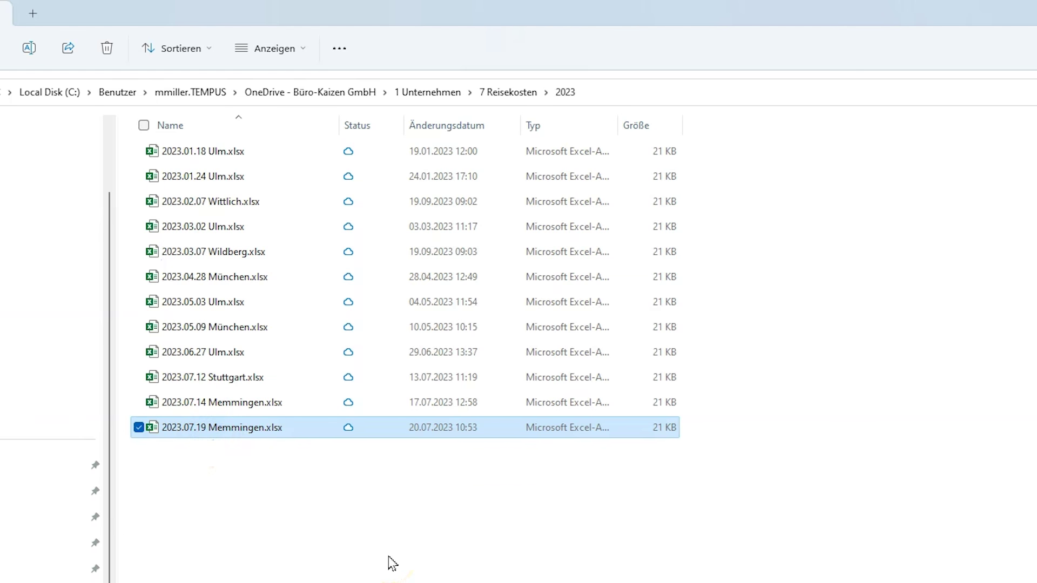
pyautogui.hotkey('ctrl', 'c')
pyautogui.hotkey('ctrl', 'v')
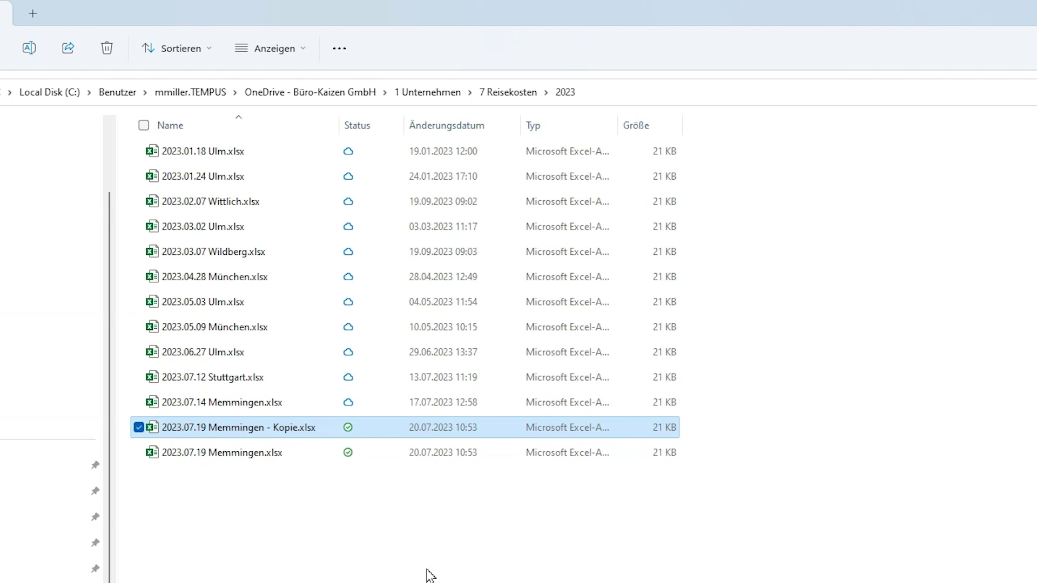
# Step: Rename the copied Memmingen workbook as 2023.09.19 München.xlsx
pyautogui.click(260, 427)
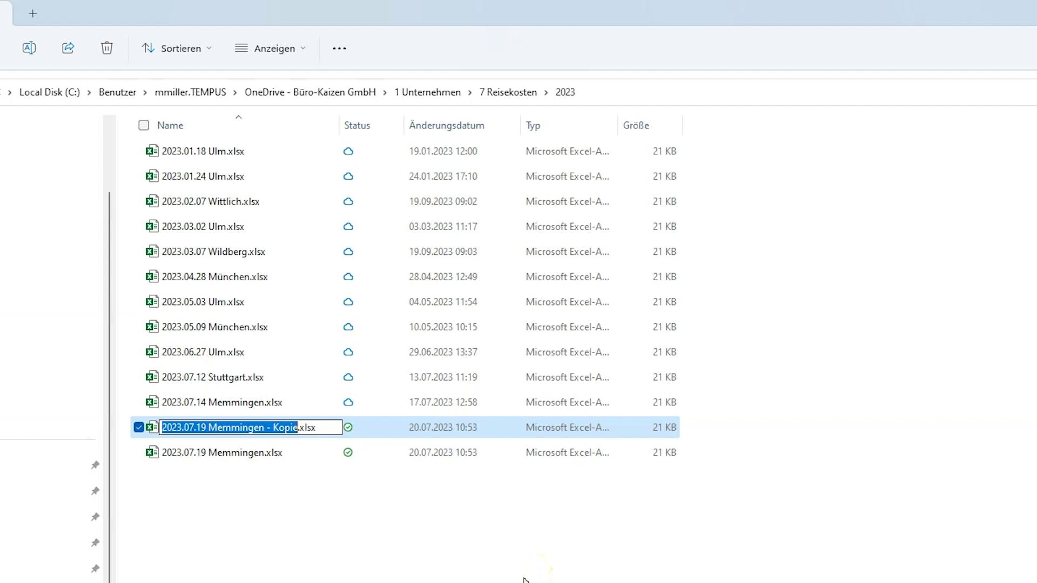
pyautogui.write('2023')
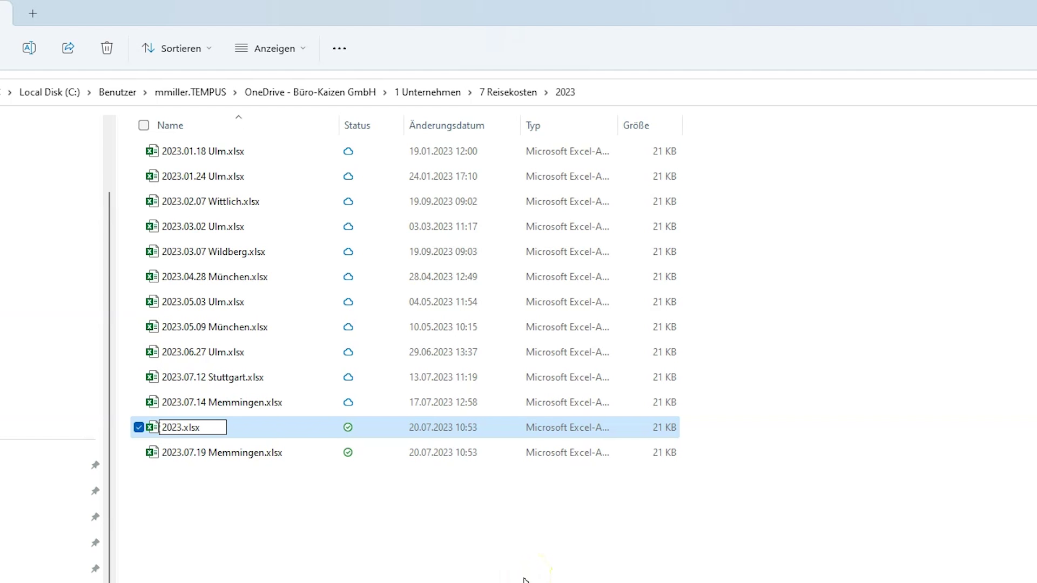
pyautogui.write('.09.19')
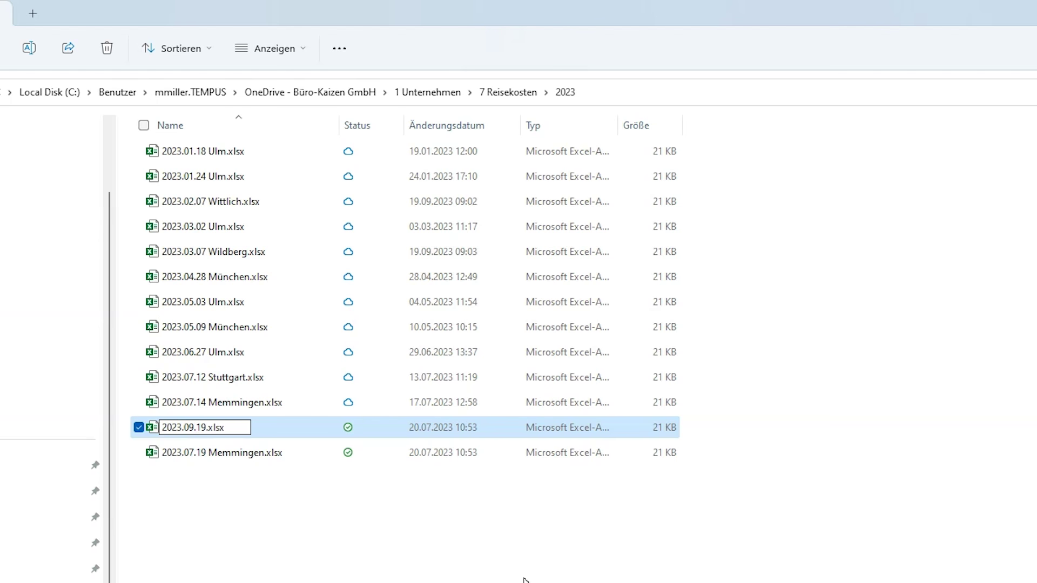
pyautogui.write(' München')
pyautogui.press('Return')
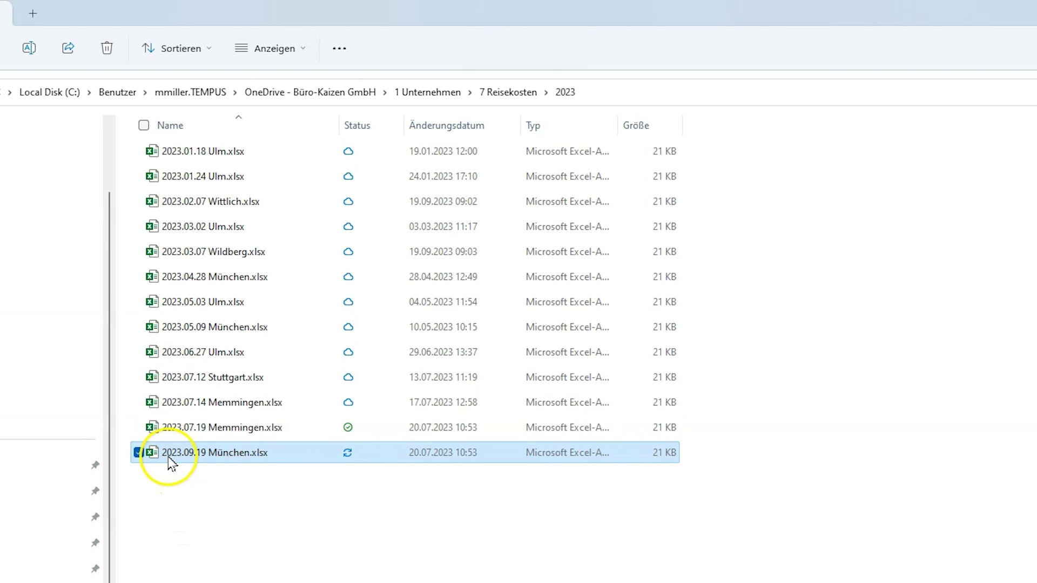
pyautogui.moveTo(209, 466)
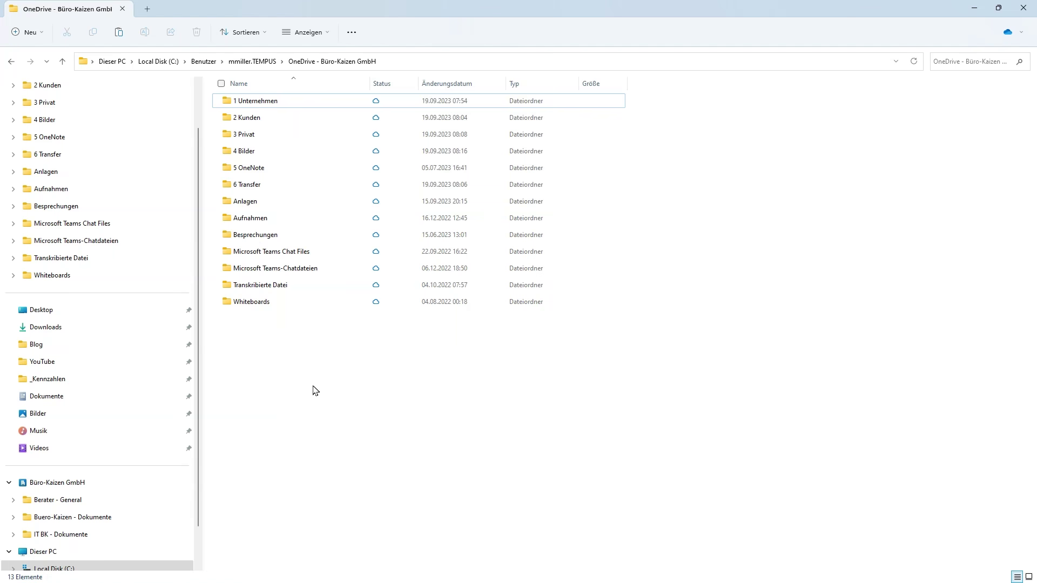
# Step: Set the folder options so the file explorer opens to OneDrive - Büro-Kaizen GmbH, and check the setting with a new tab
pyautogui.hotkey('ctrl', 't')
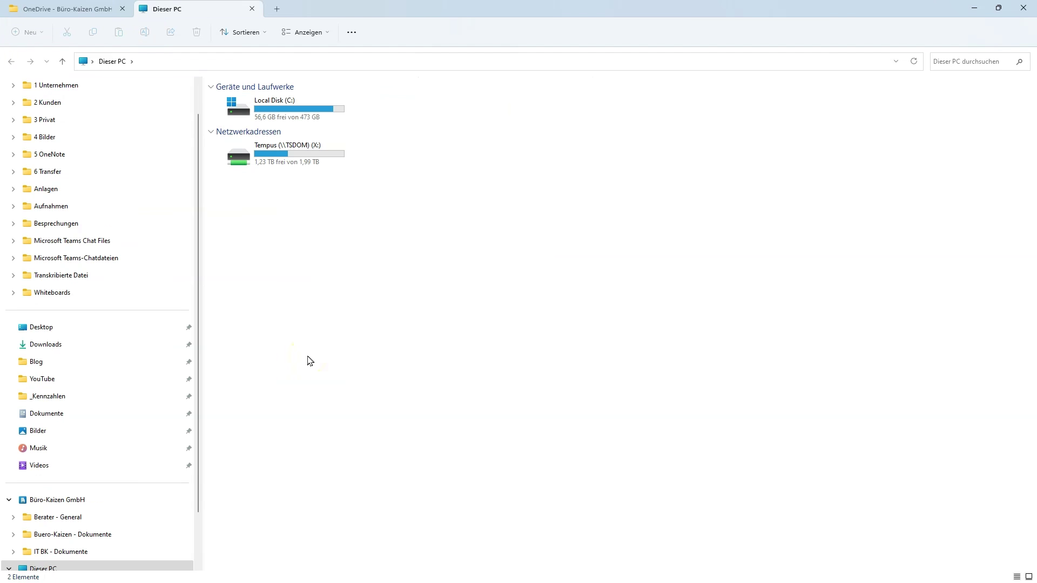
pyautogui.scroll(1, 183, 308)
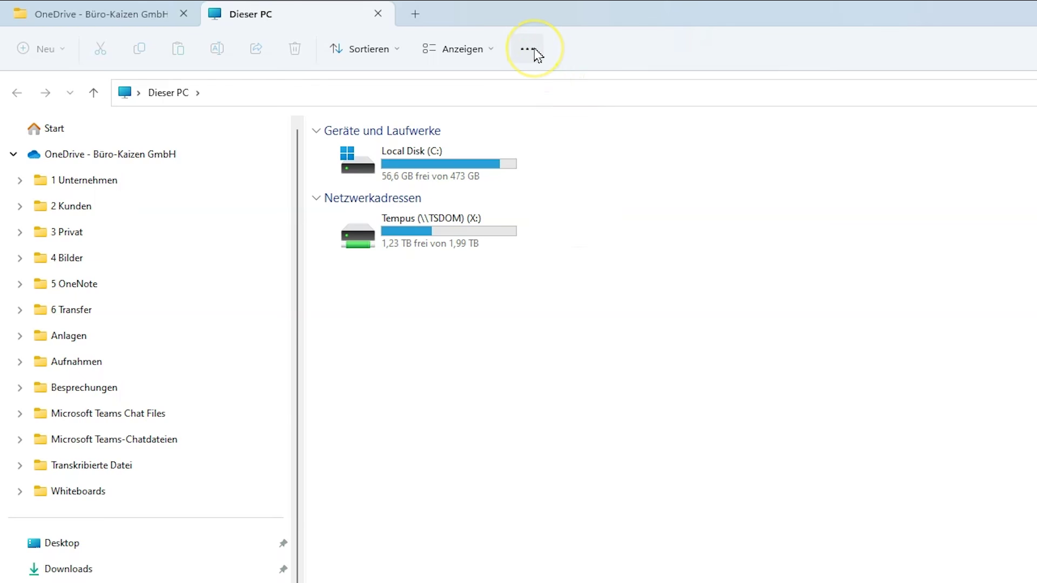
pyautogui.click(532, 51)
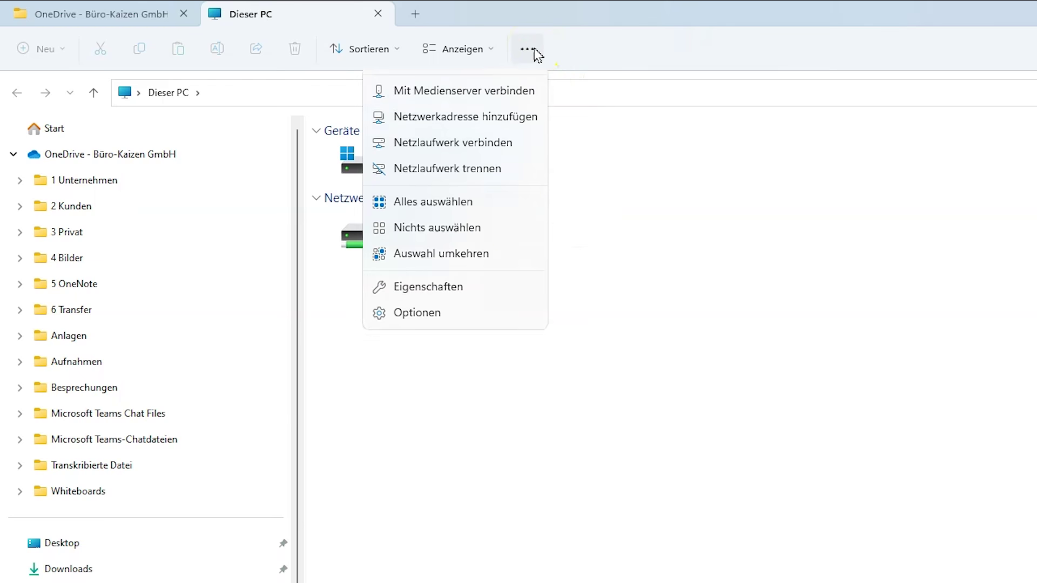
pyautogui.click(447, 343)
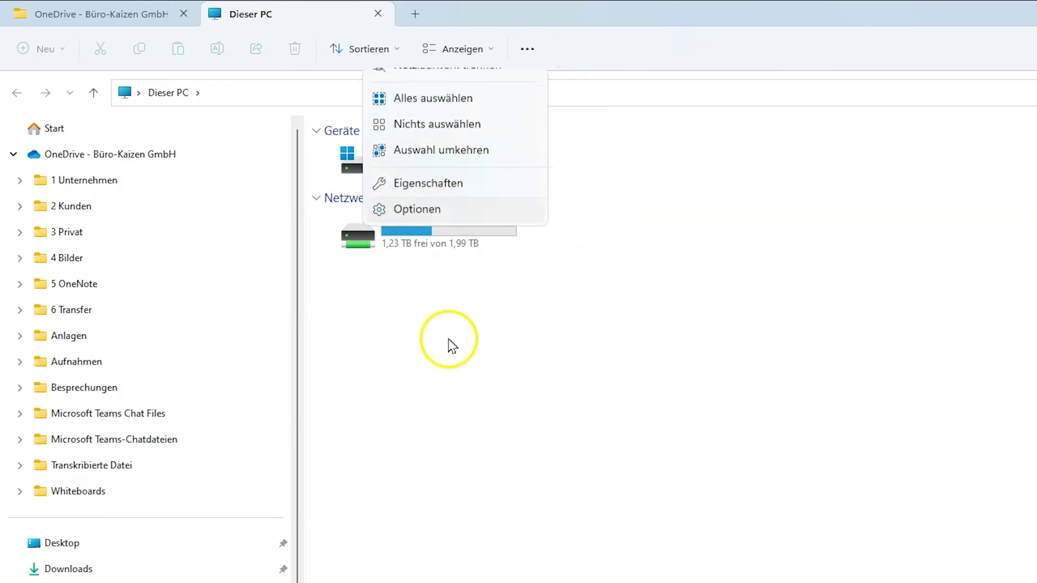
pyautogui.moveTo(218, 143); pyautogui.dragTo(763, 140)
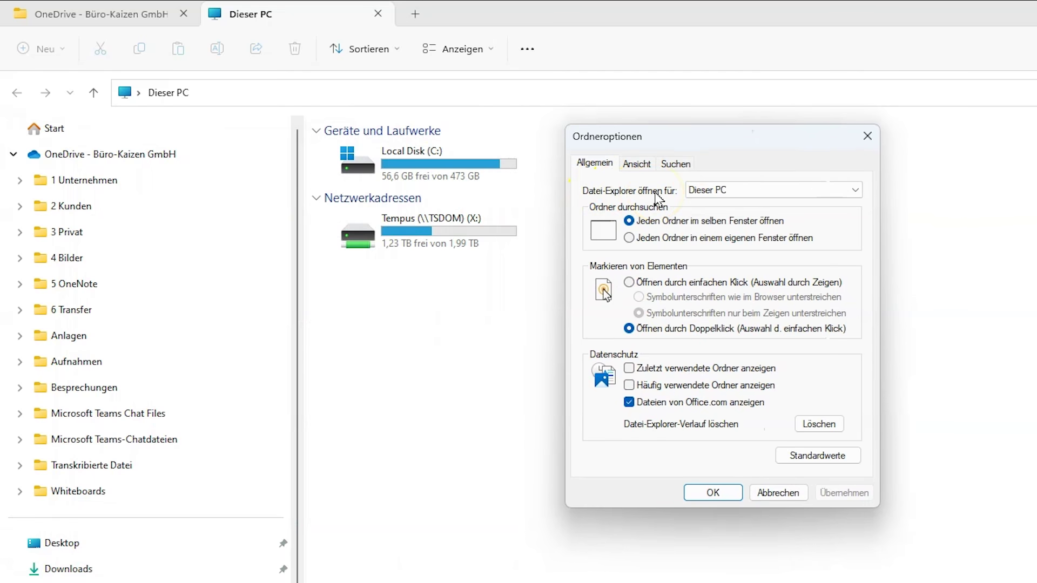
pyautogui.click(761, 191)
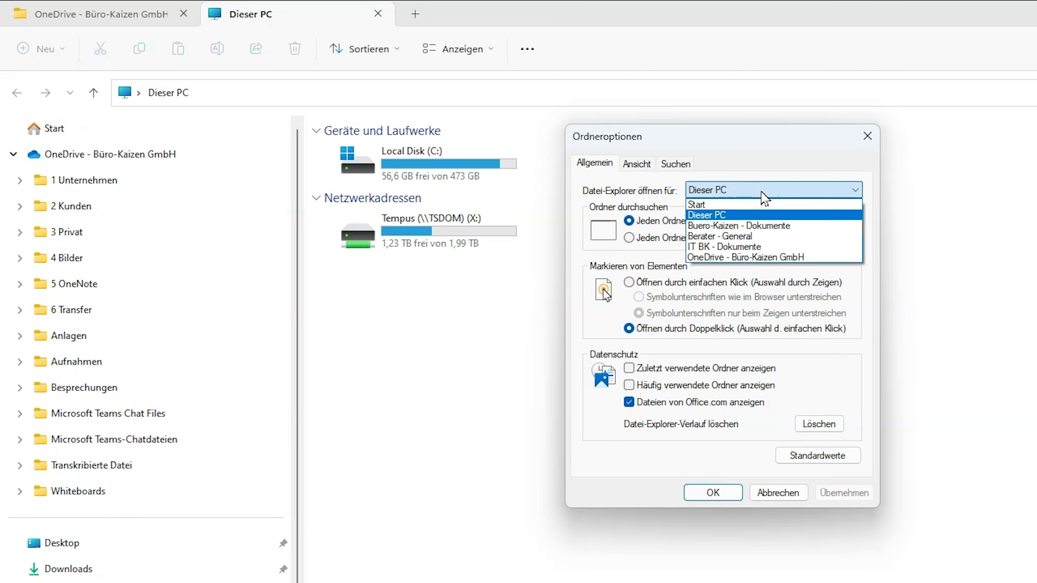
pyautogui.click(744, 260)
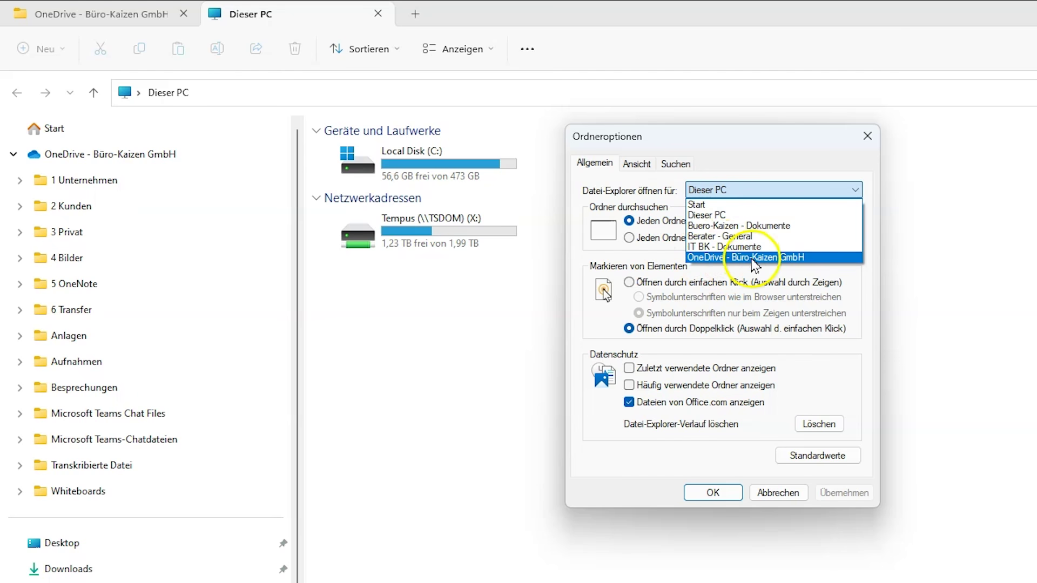
pyautogui.click(754, 259)
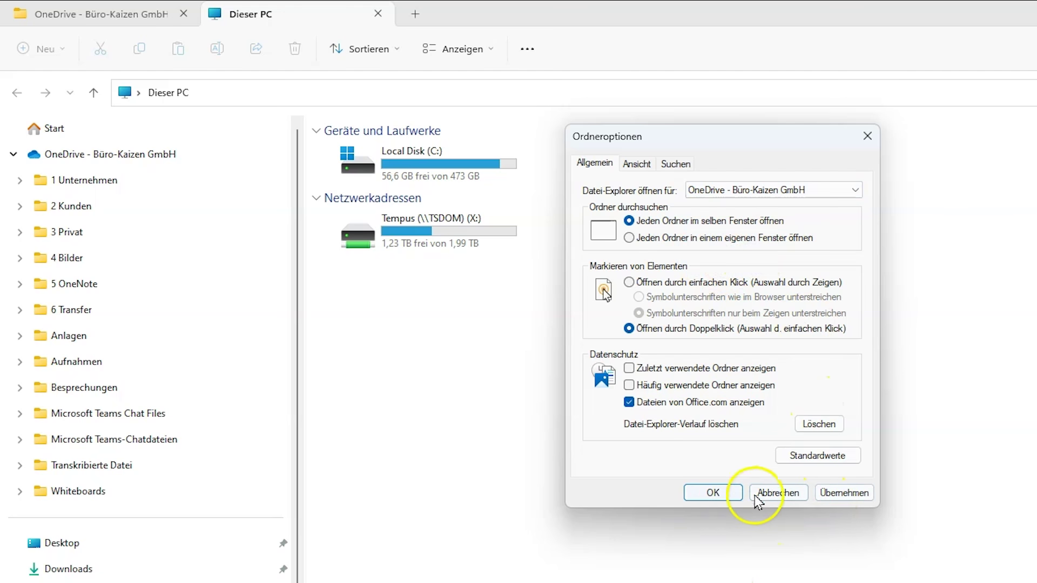
pyautogui.click(713, 492)
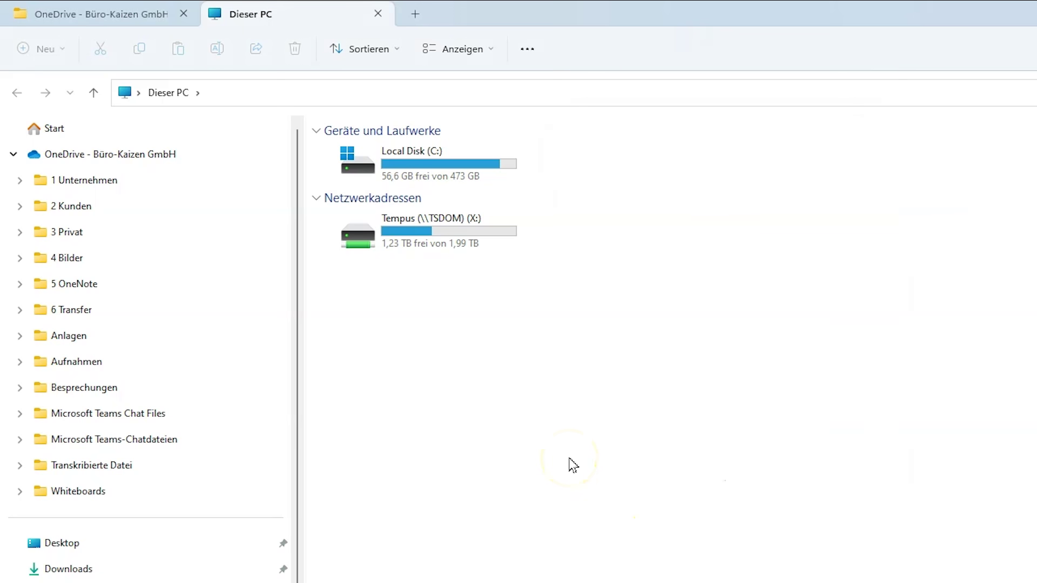
pyautogui.click(415, 12)
pyautogui.click(415, 16)
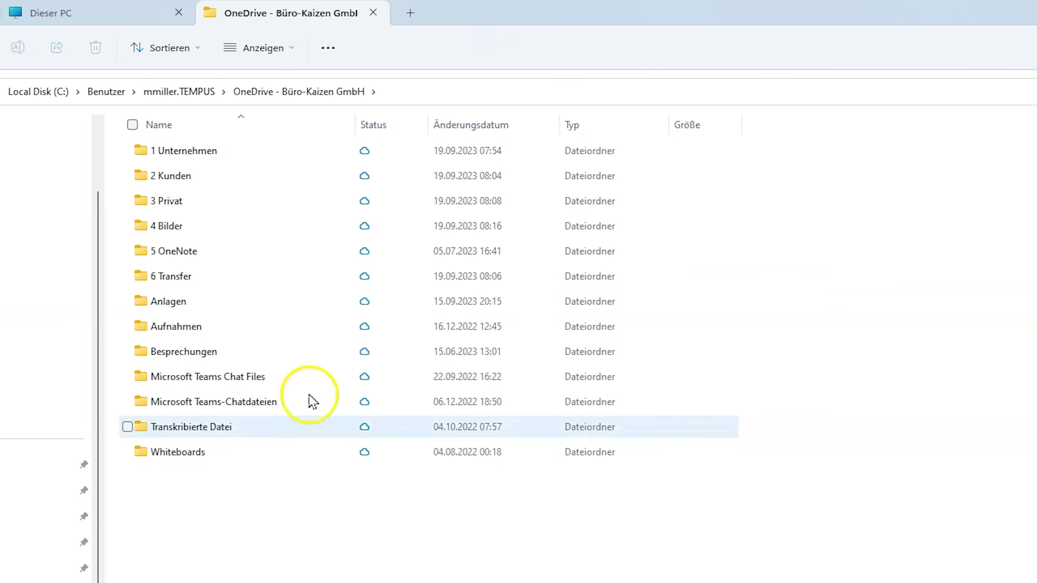
# Step: View the notebook links in the 5 OneNote folder and return to the OneDrive root folder
pyautogui.click(167, 249)
pyautogui.doubleClick(248, 254)
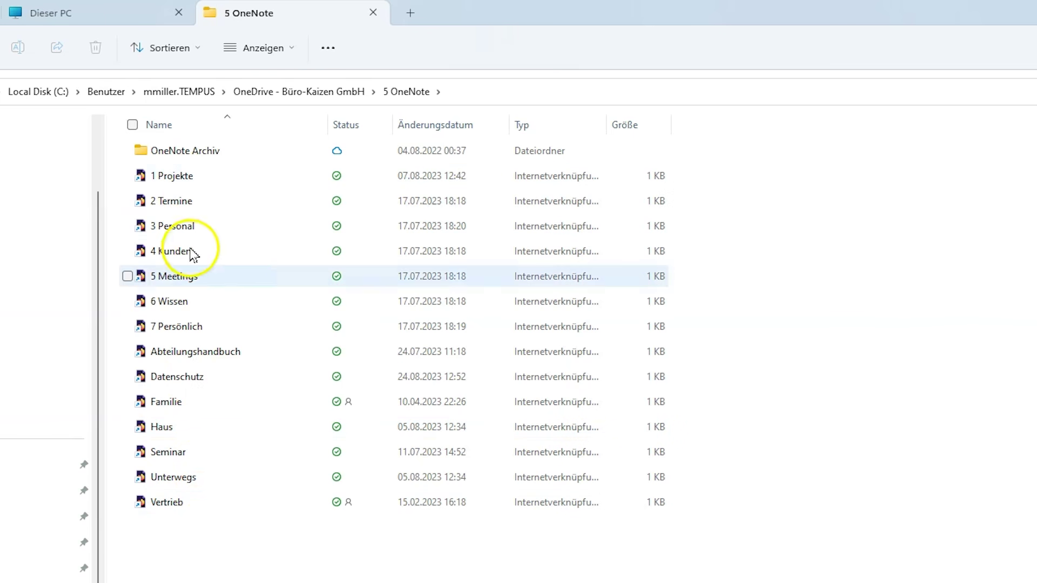
pyautogui.click(296, 92)
# Step: Examine the shared files in the 6 Transfer folder, briefly selecting them all, and return to the OneDrive root folder
pyautogui.click(184, 276)
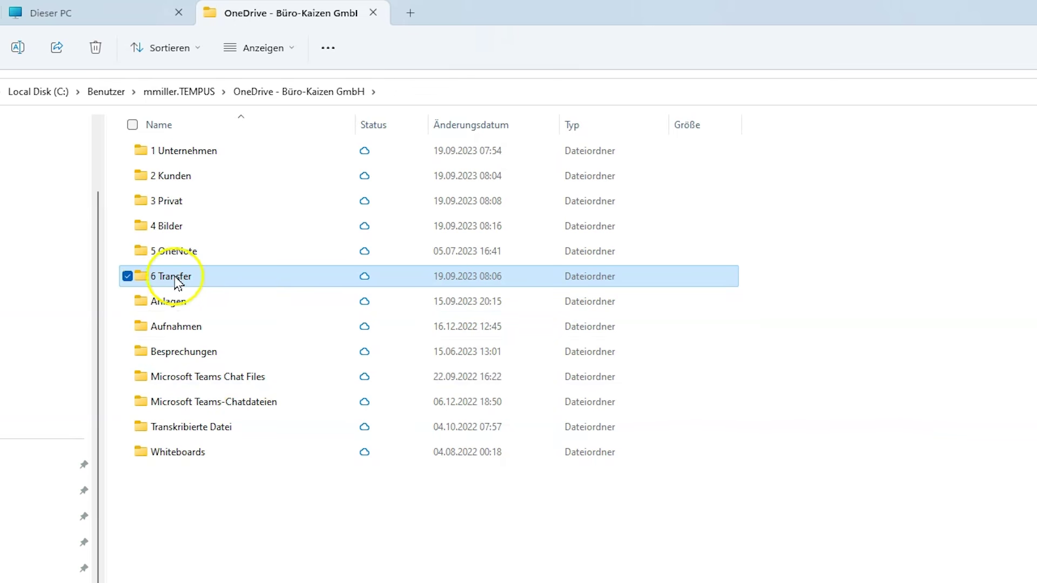
pyautogui.moveTo(252, 282)
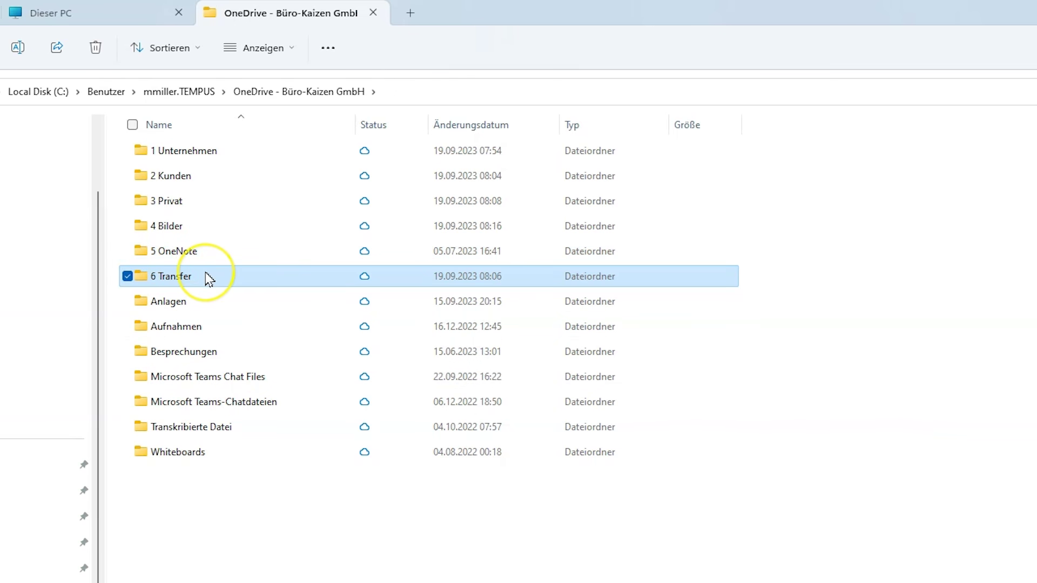
pyautogui.moveTo(209, 279)
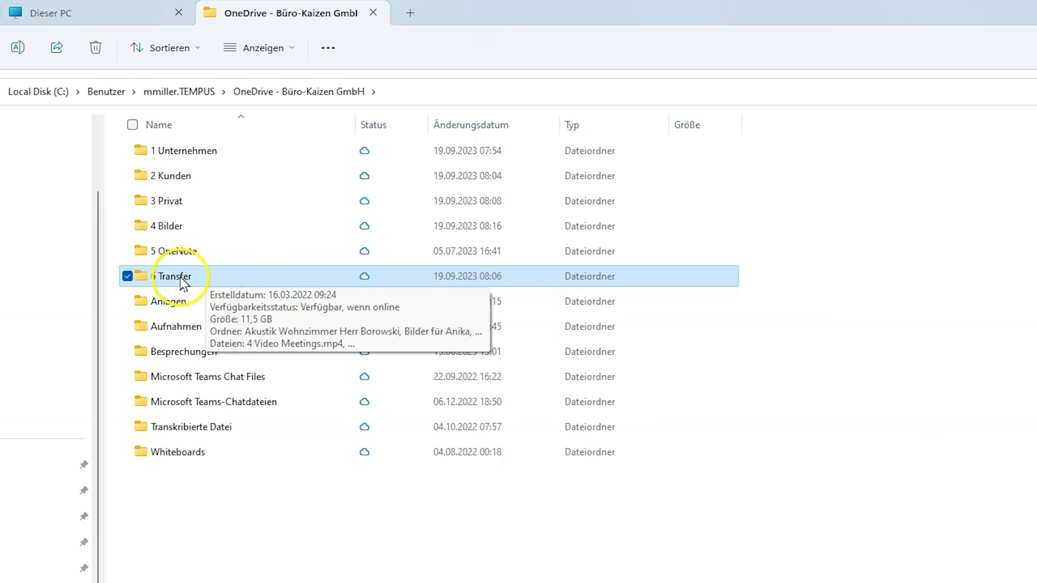
pyautogui.doubleClick(181, 277)
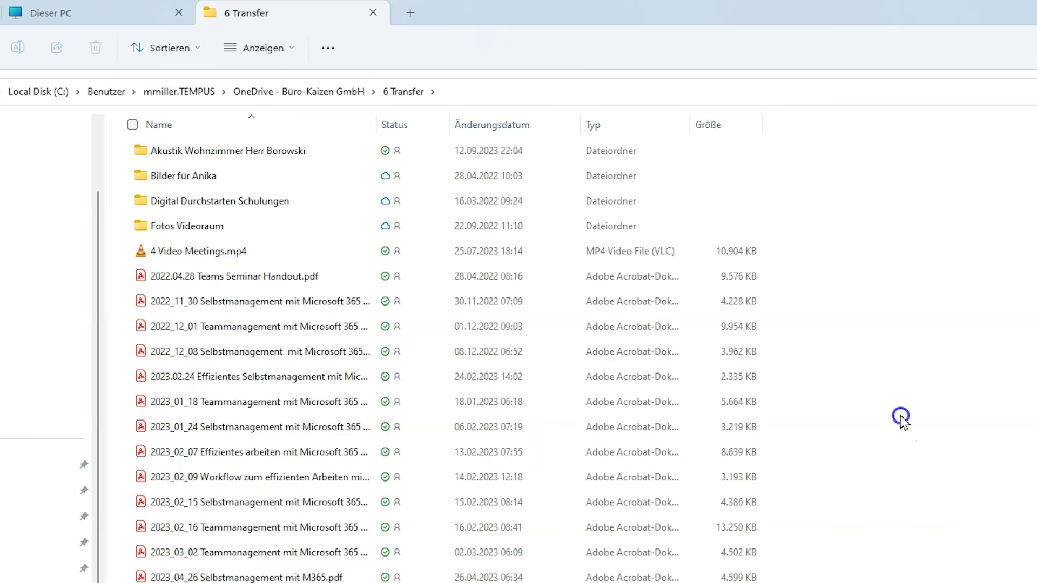
pyautogui.hotkey('ctrl', 'a')
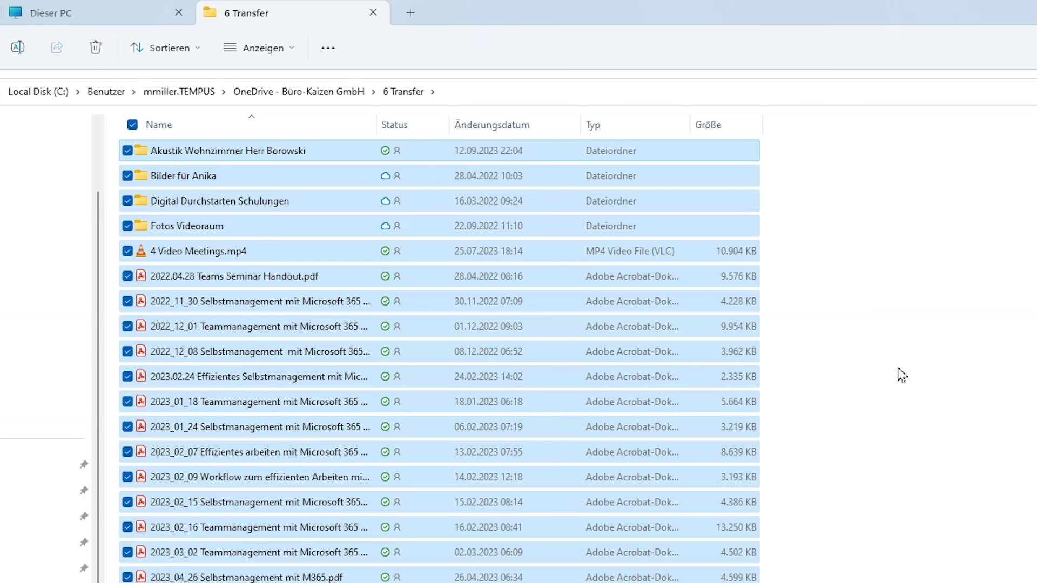
pyautogui.click(899, 372)
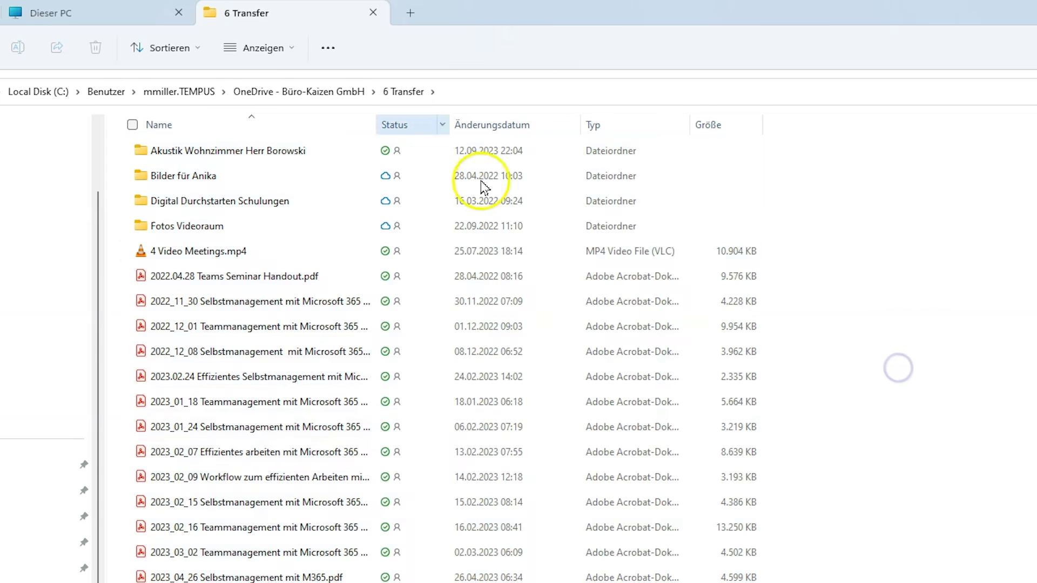
pyautogui.click(286, 91)
pyautogui.click(182, 516)
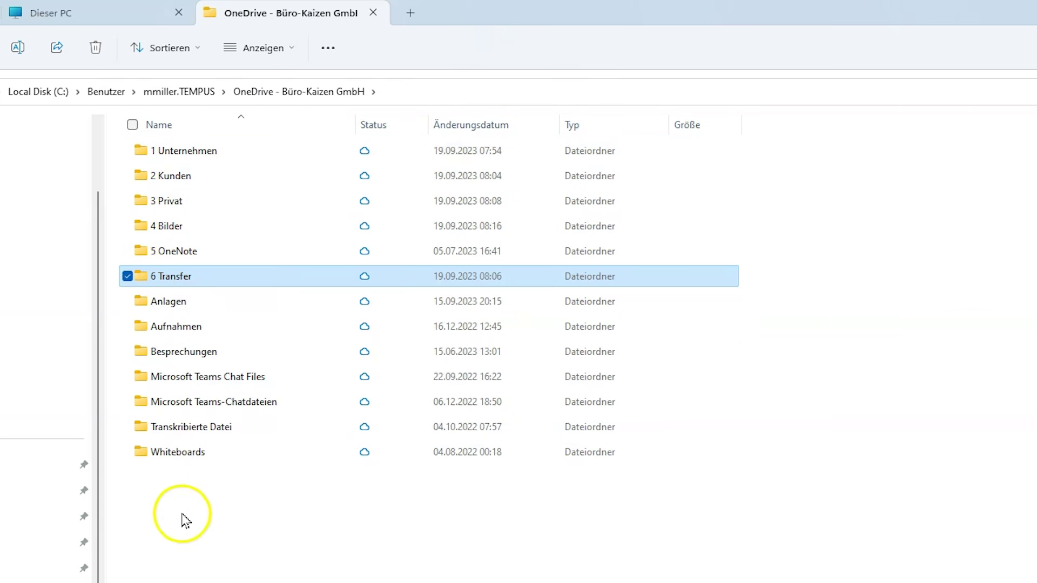